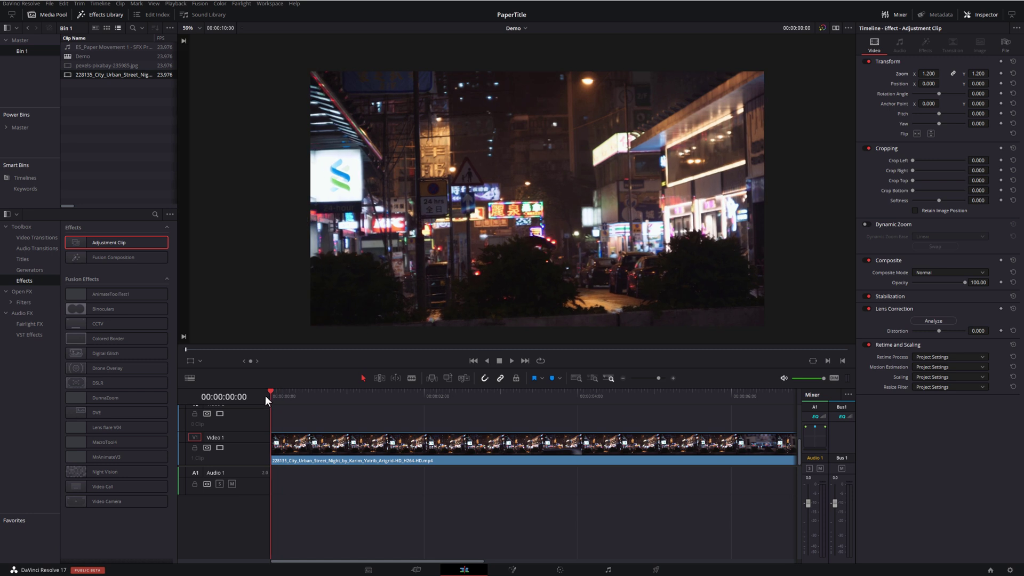
Step: Move the playhead to 00:00:01:11, where the umbrella walker appears, and select the city night clip on Video 1
left_click_drag(277, 400, 381, 398)
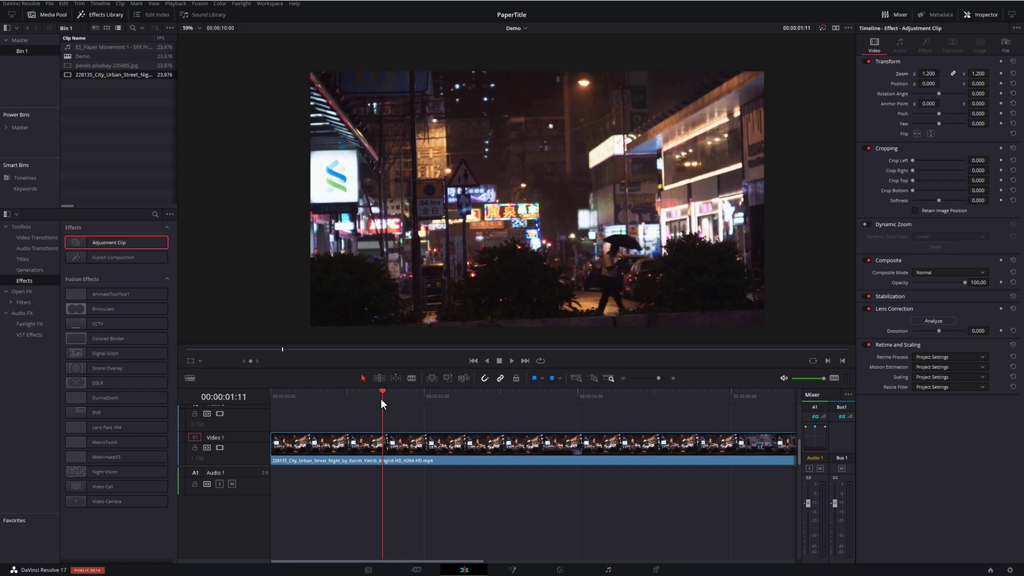
left_click(336, 454)
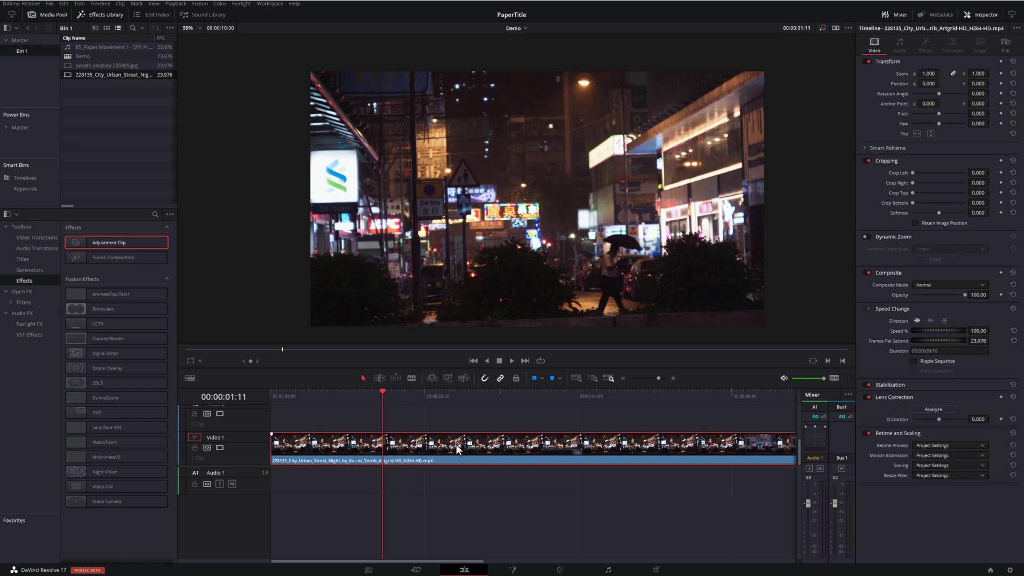
Step: Check the split clip's Speed Change settings in the Inspector and save the project
left_click(976, 12)
left_click(976, 11)
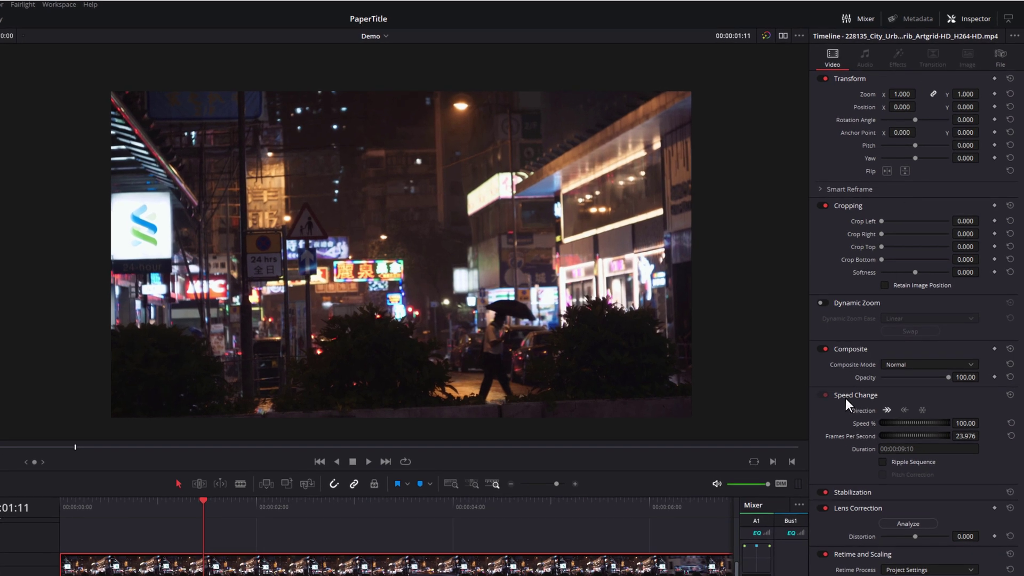
left_click(854, 396)
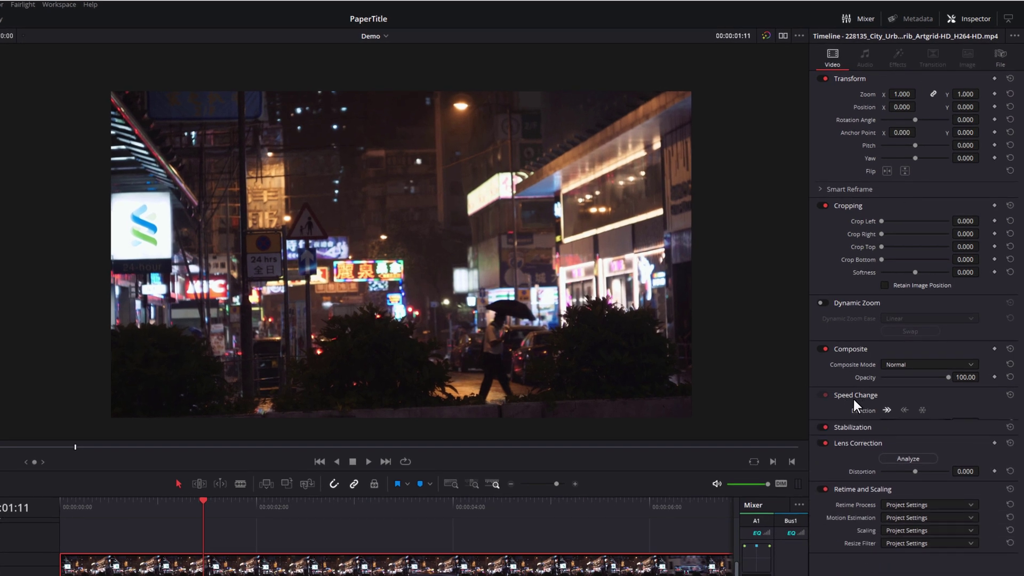
left_click(854, 395)
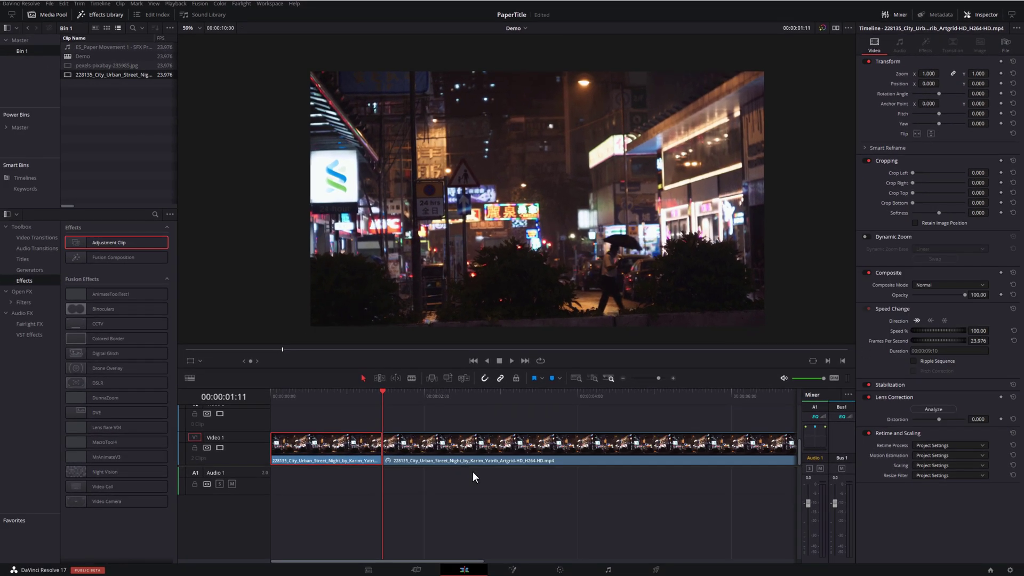
key("ctrl+s")
Step: Play back the freeze from the start, zoom the timeline out, and move to about 00:00:05:14
left_click(279, 393)
key("space")
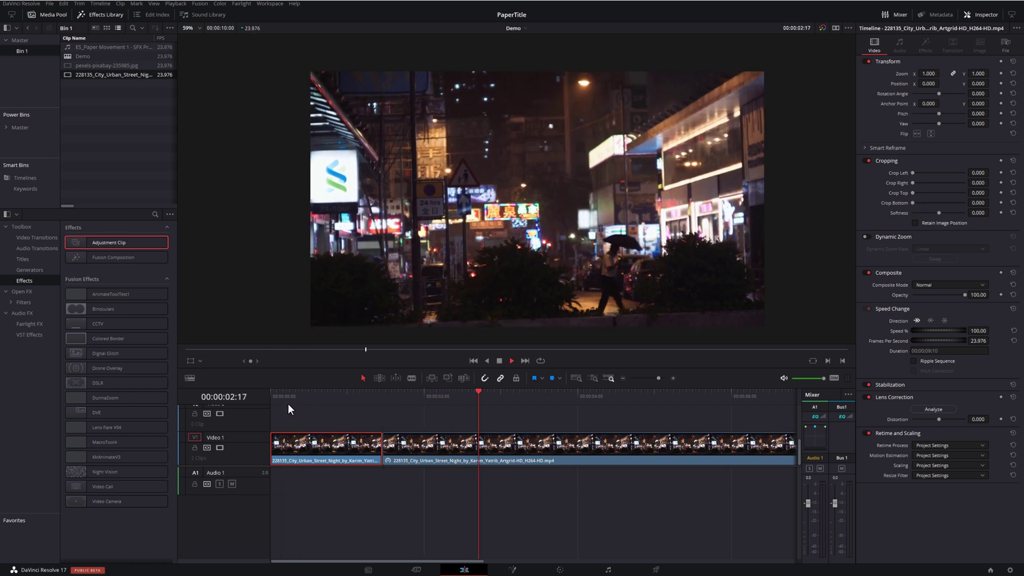
key("space")
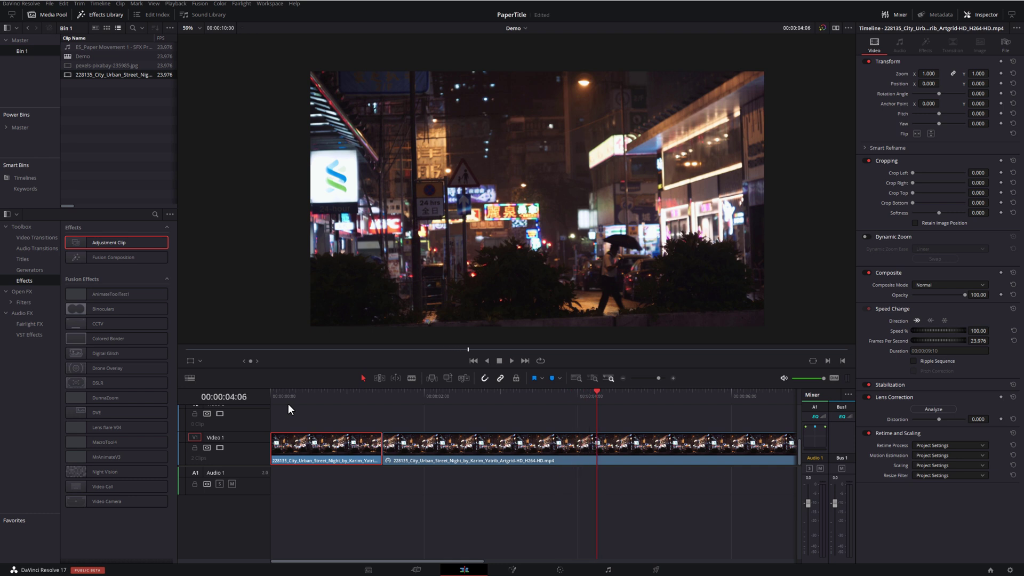
left_click(623, 379)
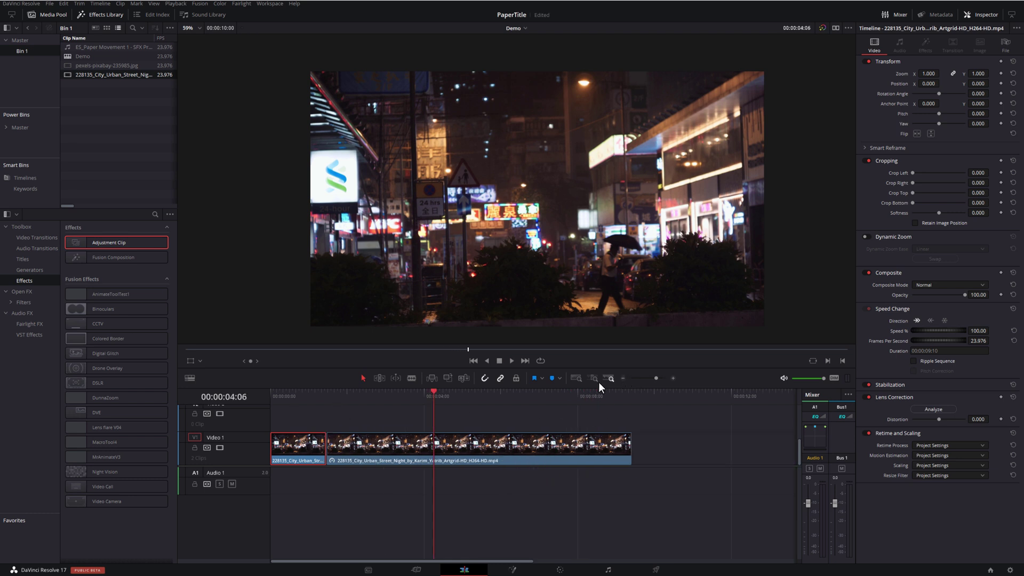
left_click(327, 397)
left_click_drag(387, 399, 486, 396)
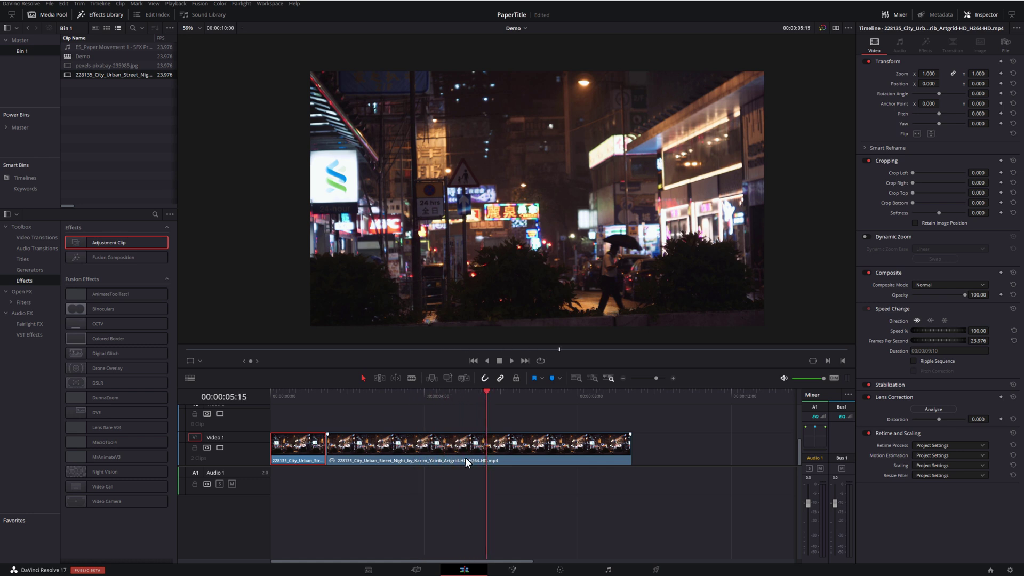
Step: Cut the freeze clip at 00:00:05:15 and set the following clip to play forward at normal speed
left_click(463, 436)
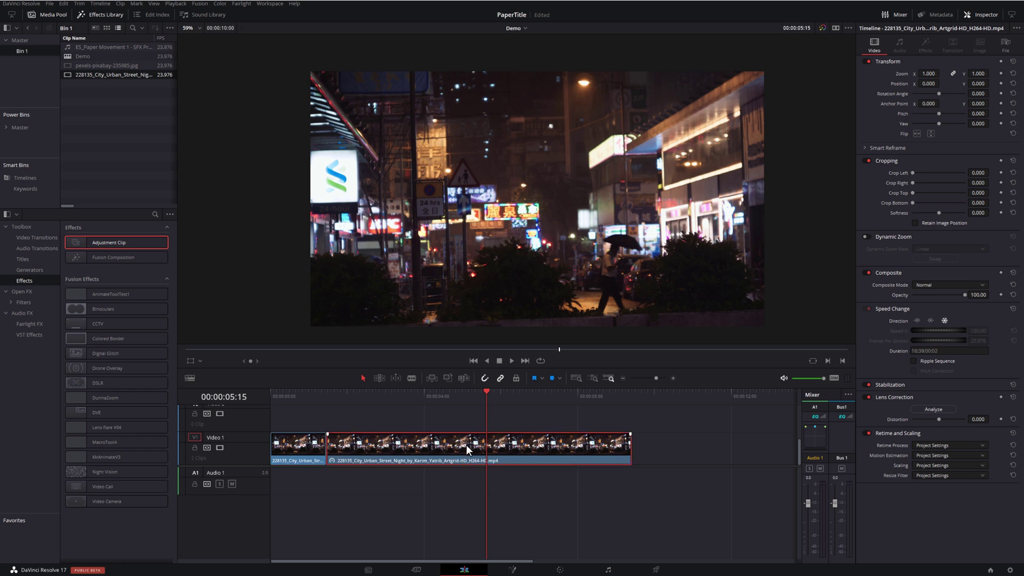
key("ctrl+b")
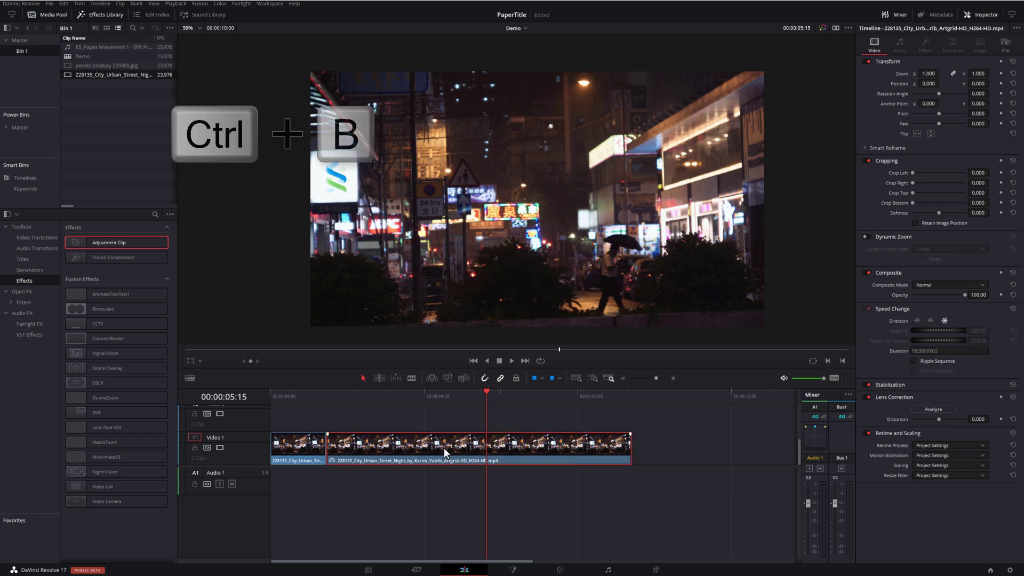
key("ctrl+b")
left_click(526, 447)
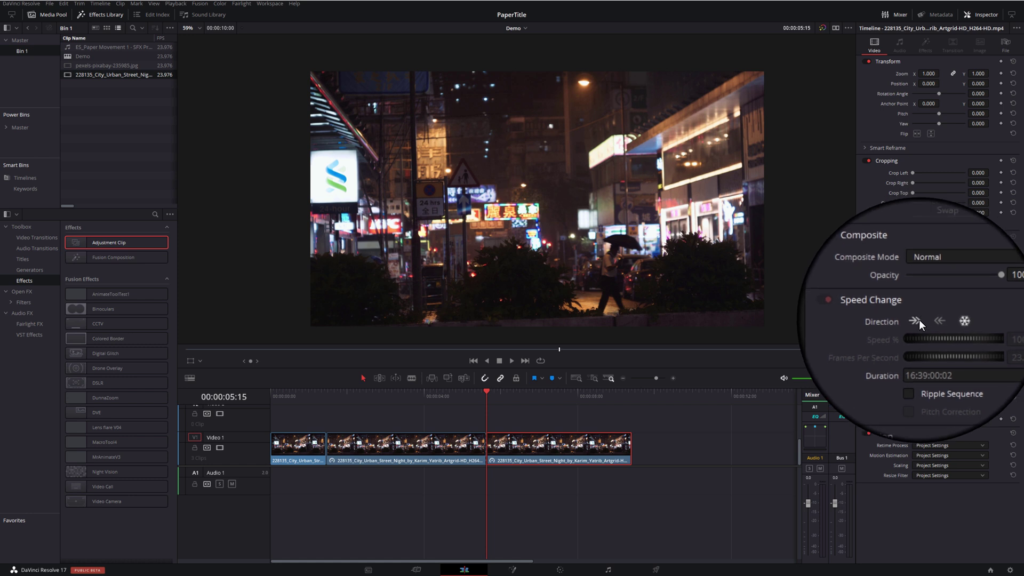
left_click(919, 319)
Step: Play back the edit to review where the freeze ends
left_click(448, 398)
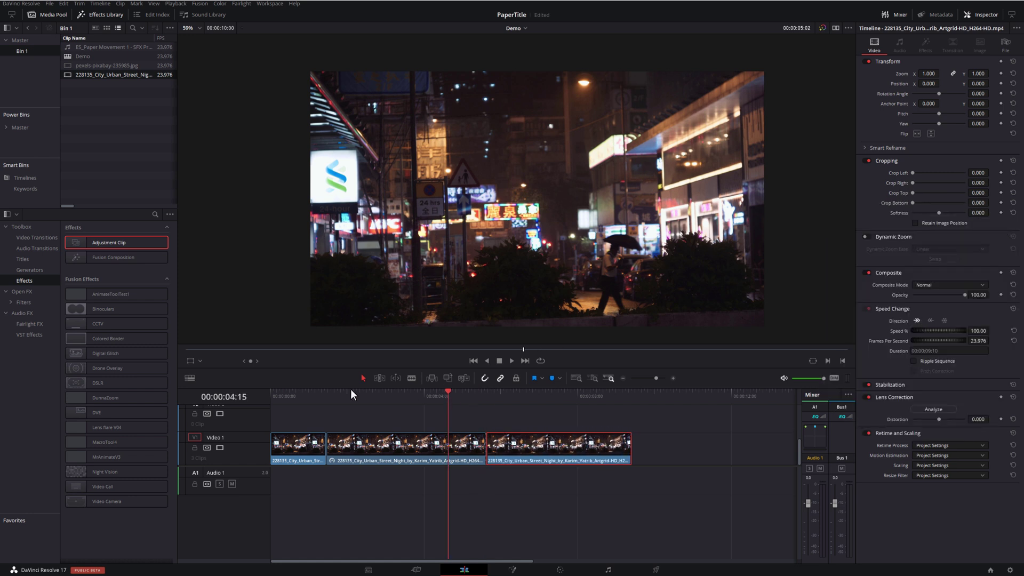
left_click(311, 397)
key("space")
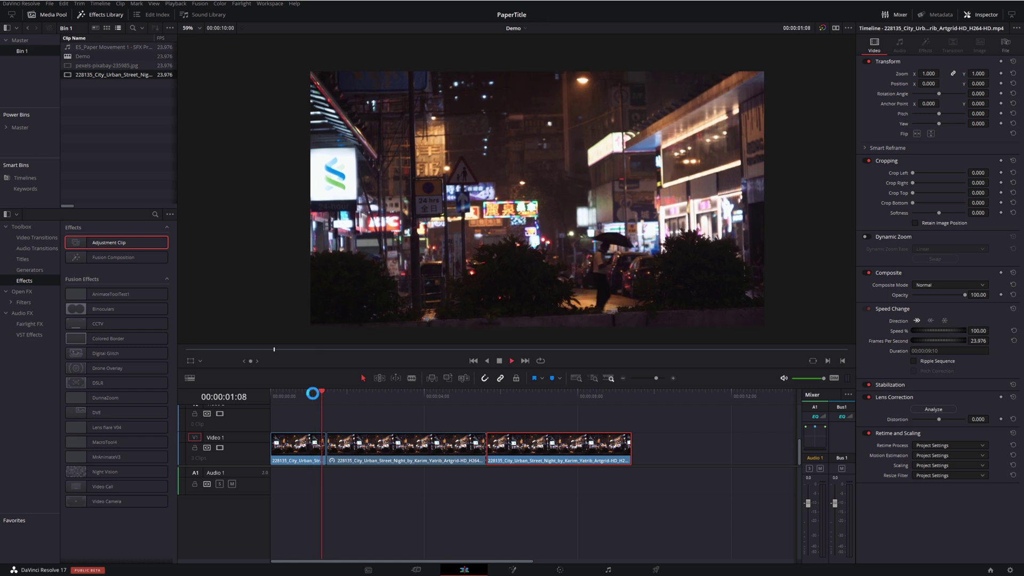
left_click(459, 395)
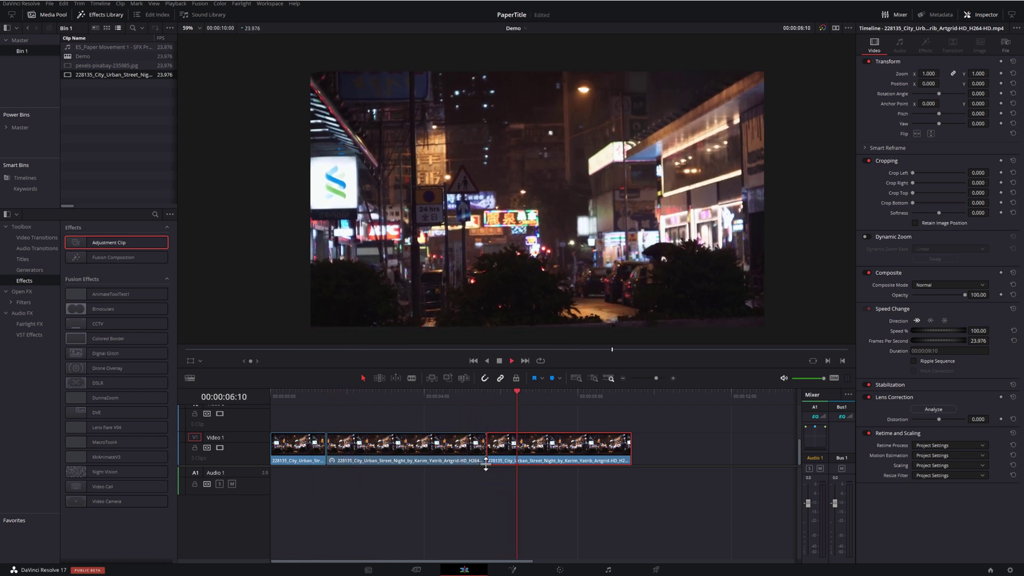
key("space")
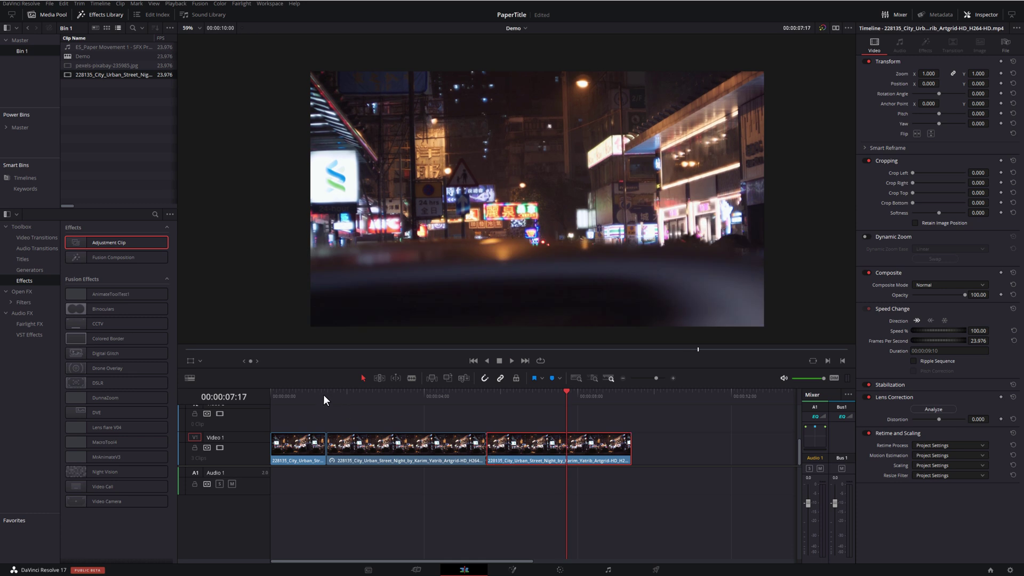
left_click(305, 396)
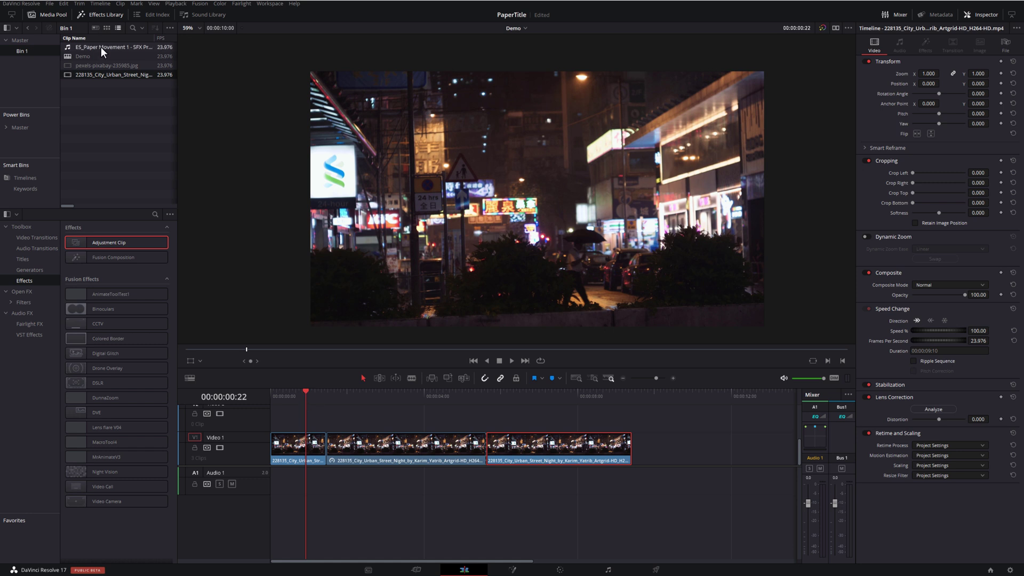
Step: Place pexels-pixabay-235985.jpg on Video 2 above the freeze, trim it to the freeze end, and preview it
left_click_drag(98, 66, 330, 423)
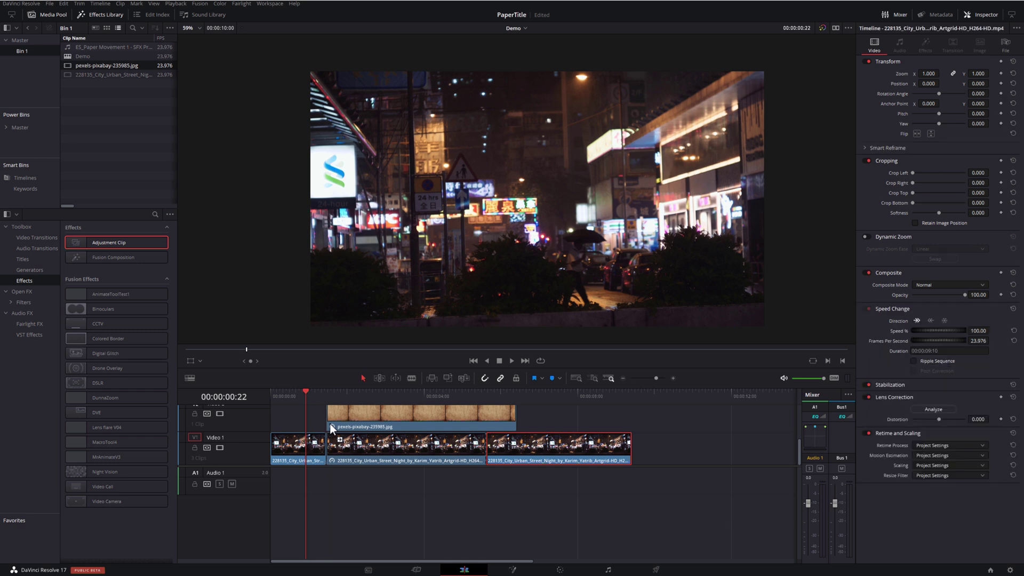
left_click_drag(512, 414, 487, 416)
left_click(330, 395)
left_click(309, 396)
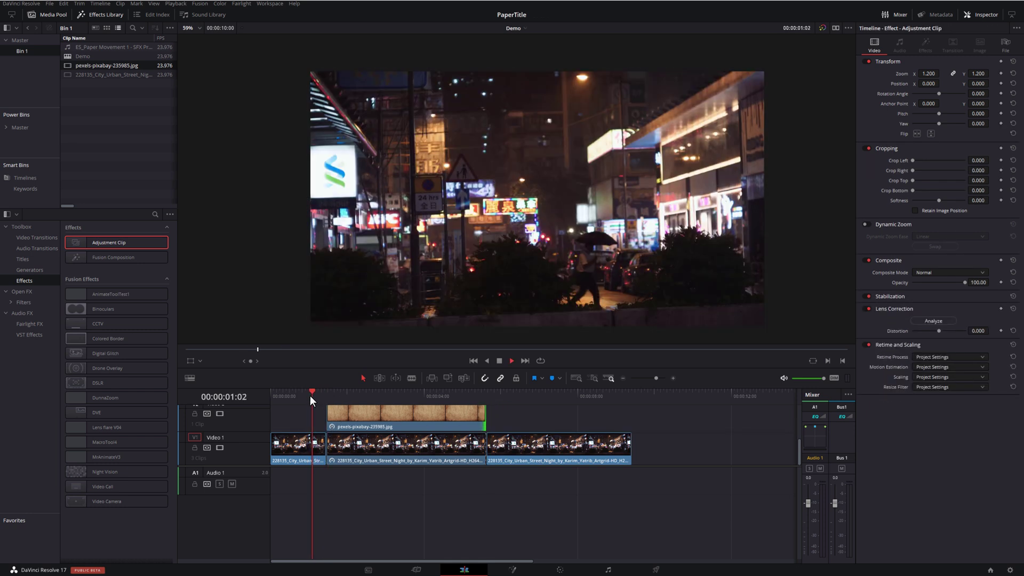
key("space")
left_click(310, 395)
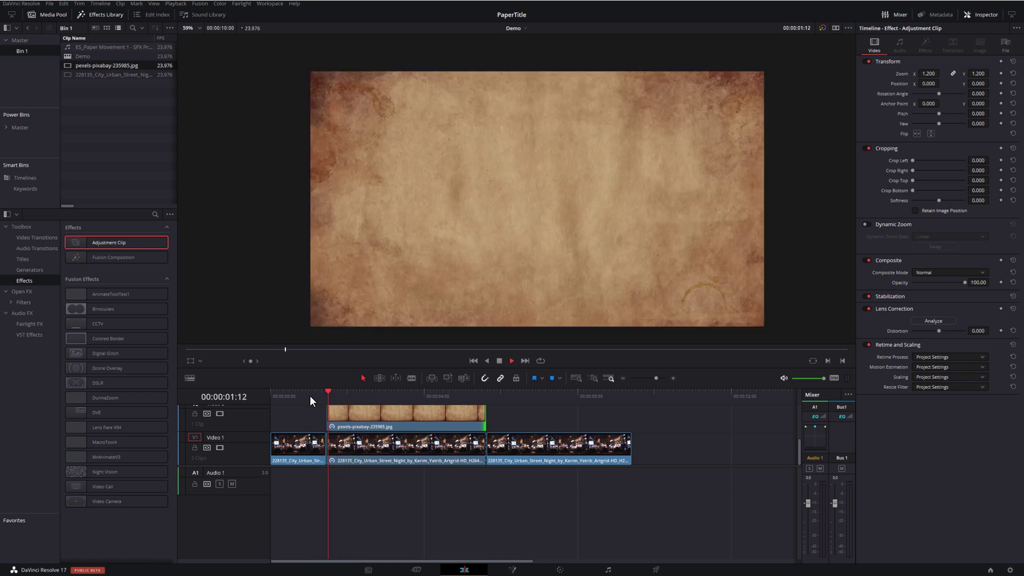
left_click(310, 396)
left_click(370, 418)
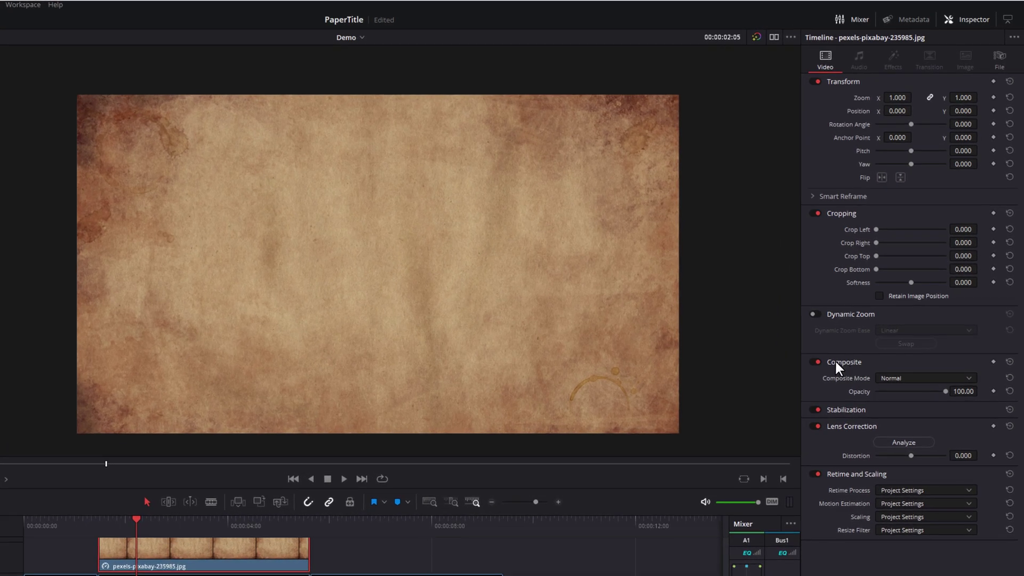
Step: Set the paper texture's Composite Mode to Vivid Light and save the project
left_click(837, 362)
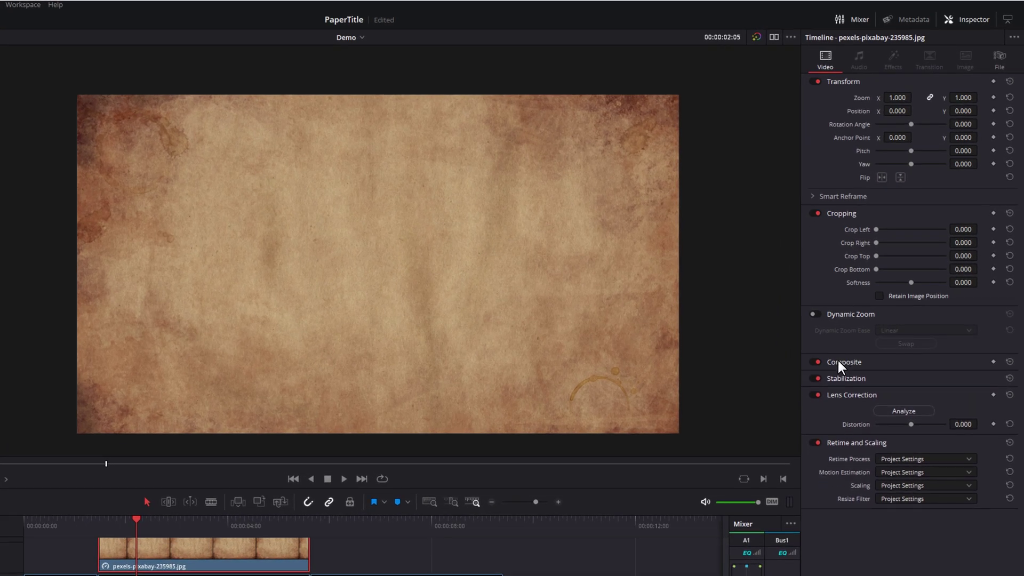
left_click(838, 367)
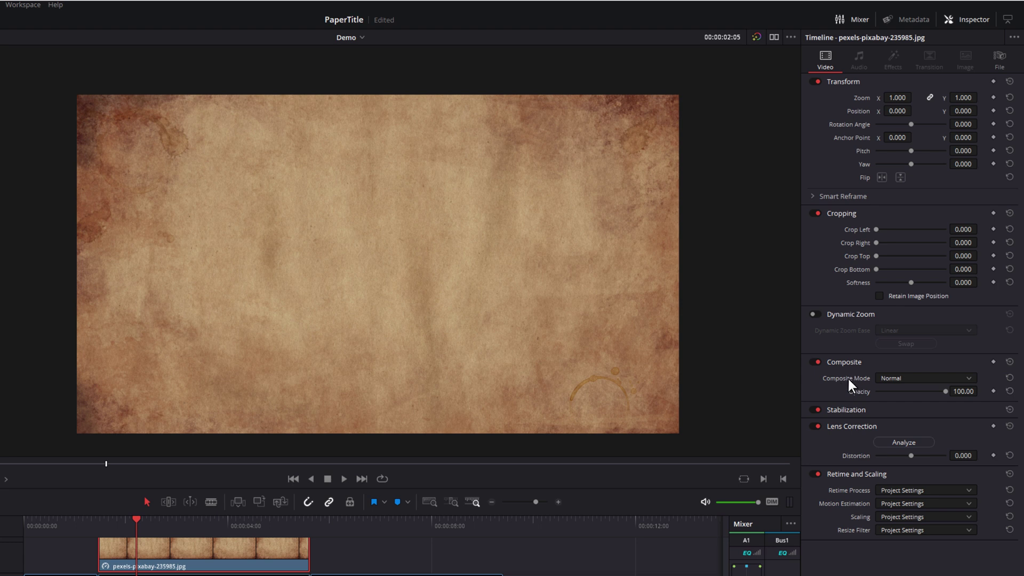
left_click(902, 378)
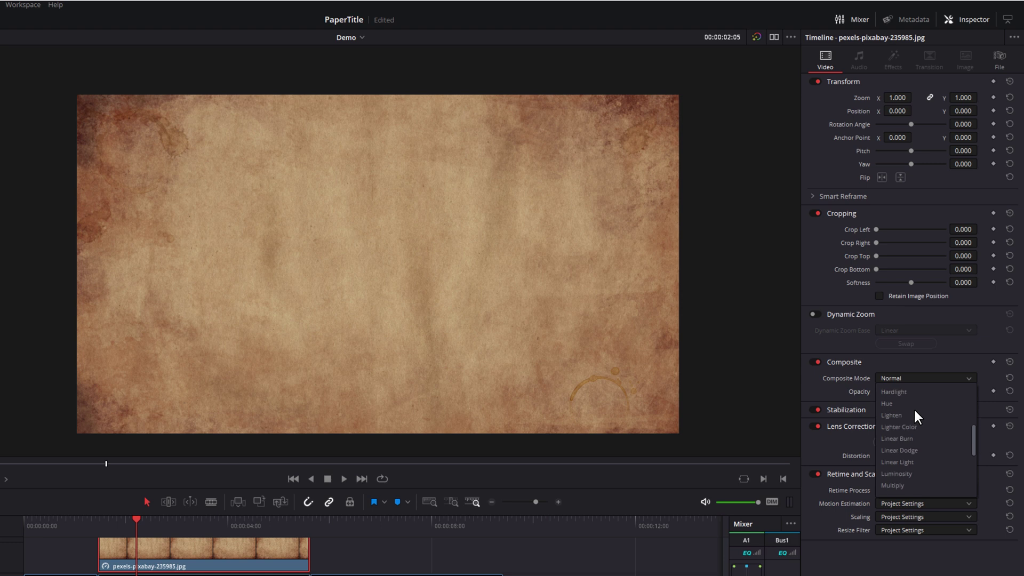
scroll(914, 408, "down", 3)
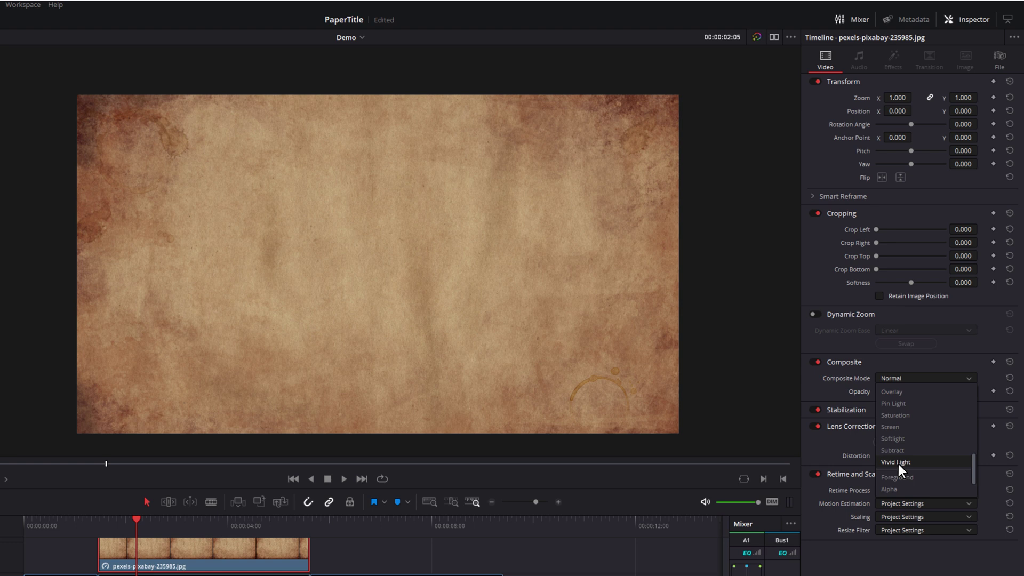
left_click(898, 463)
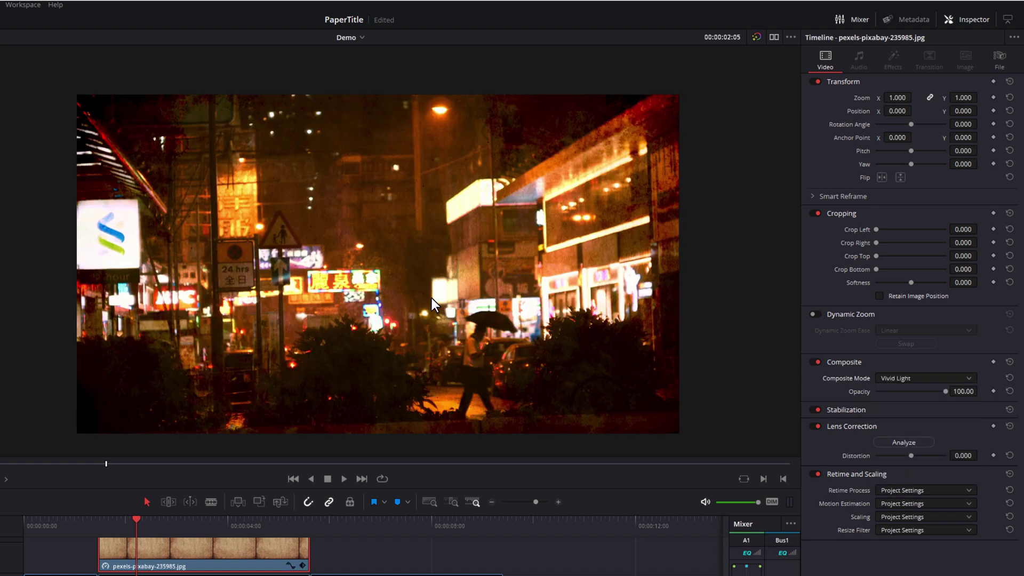
key("ctrl+s")
Step: Try the Hardlight blend and a lower opacity, then restore the texture's opacity to 100
left_click(913, 378)
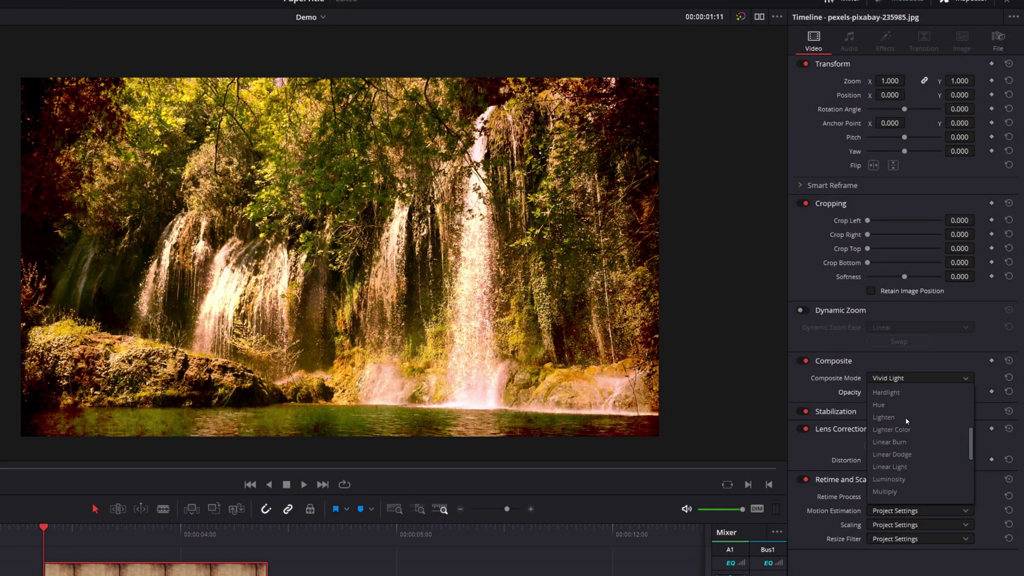
scroll(907, 421, "up", 1)
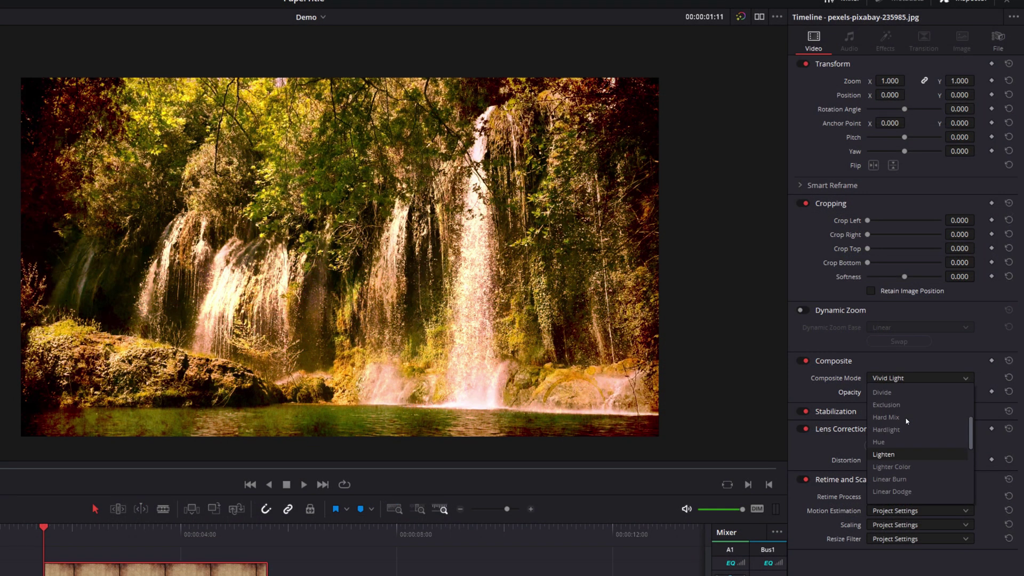
left_click(895, 430)
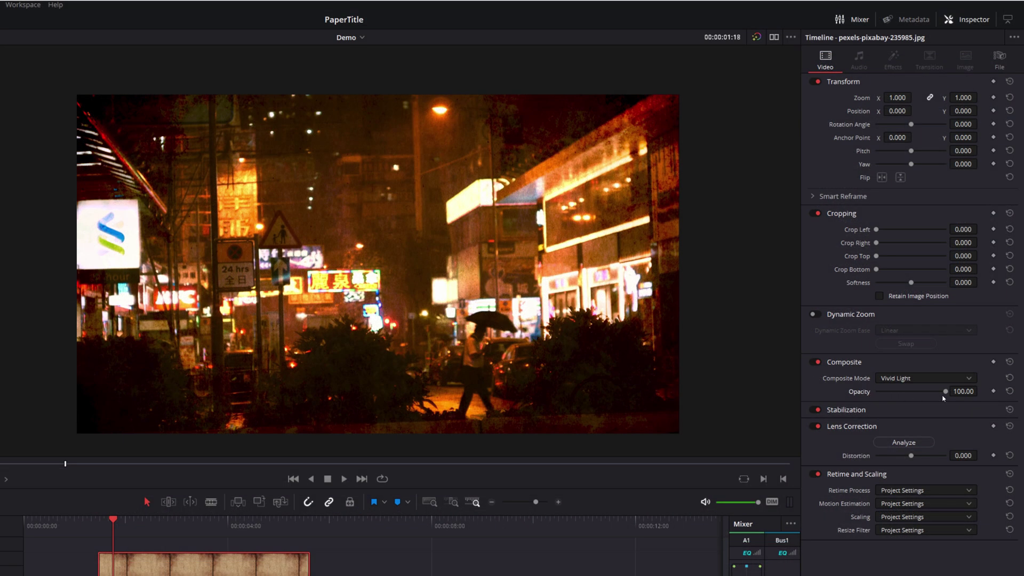
mouse_move(947, 393)
left_mouse_down()
mouse_move(894, 392)
mouse_move(951, 398)
left_mouse_up()
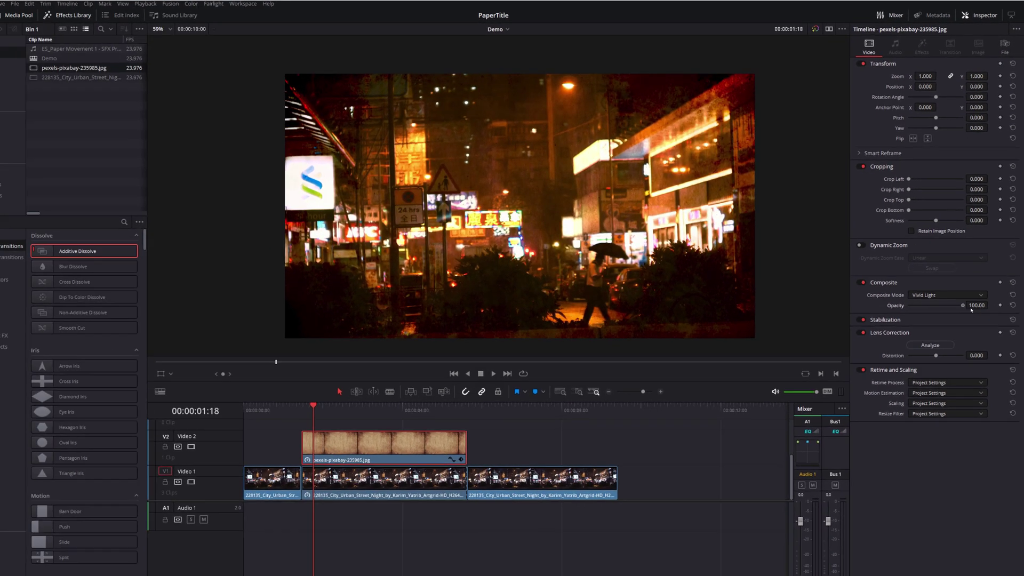
left_click_drag(967, 314, 976, 313)
Step: Play back the blended paper overlay, then show the Video Transitions list in the Effects Library
left_click(269, 414)
key("space")
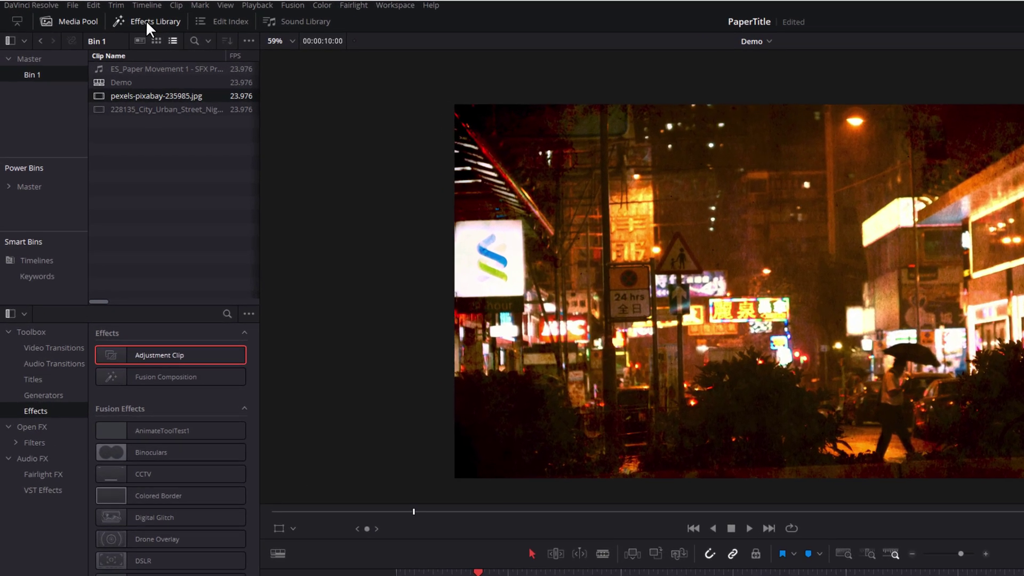
left_click(145, 21)
left_click(146, 21)
left_click(44, 348)
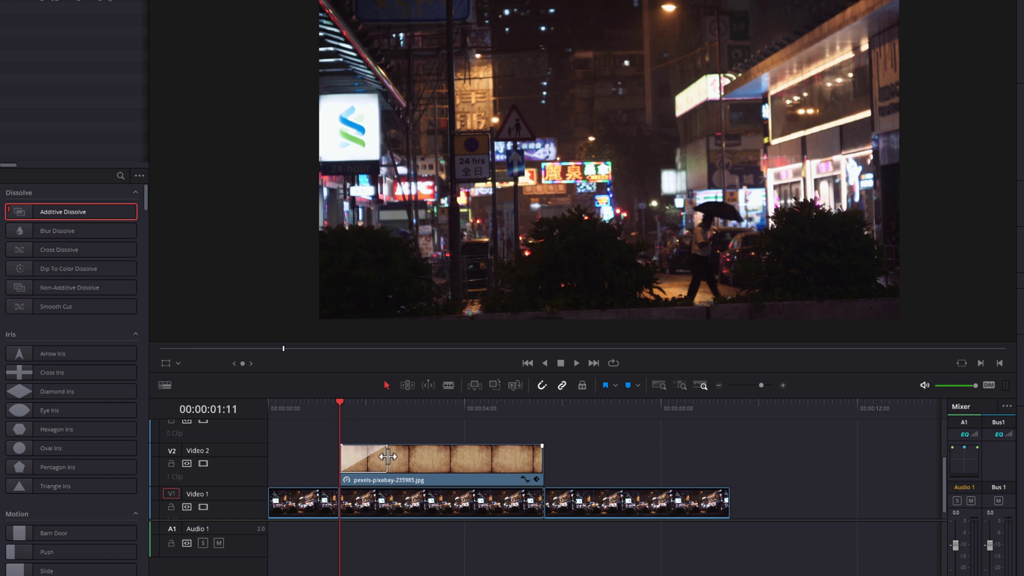
Step: Add Additive Dissolve transitions to the paper texture clip's start and end, adjusting the fade length
left_click_drag(388, 456, 347, 459)
key("space")
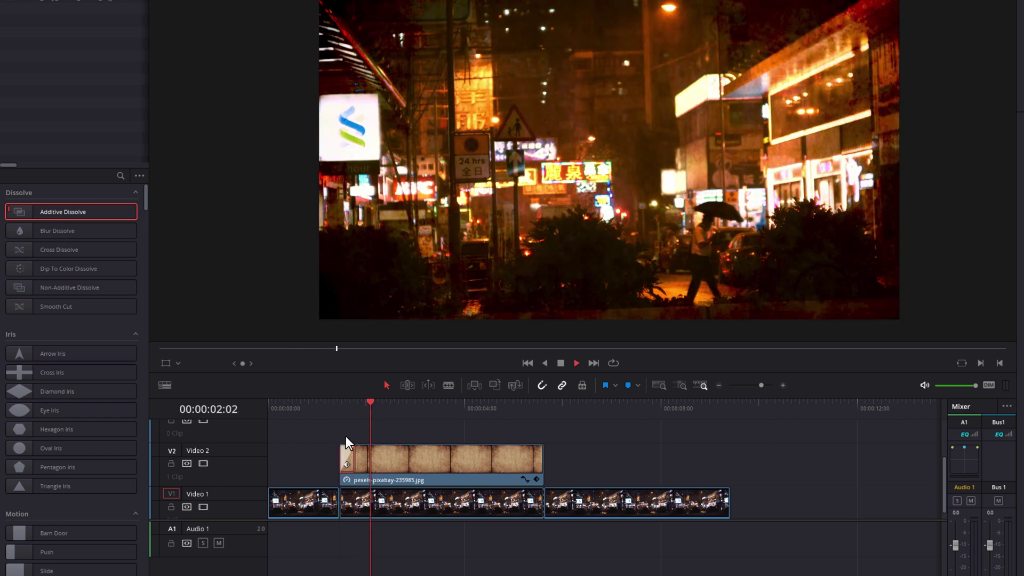
left_click(330, 406)
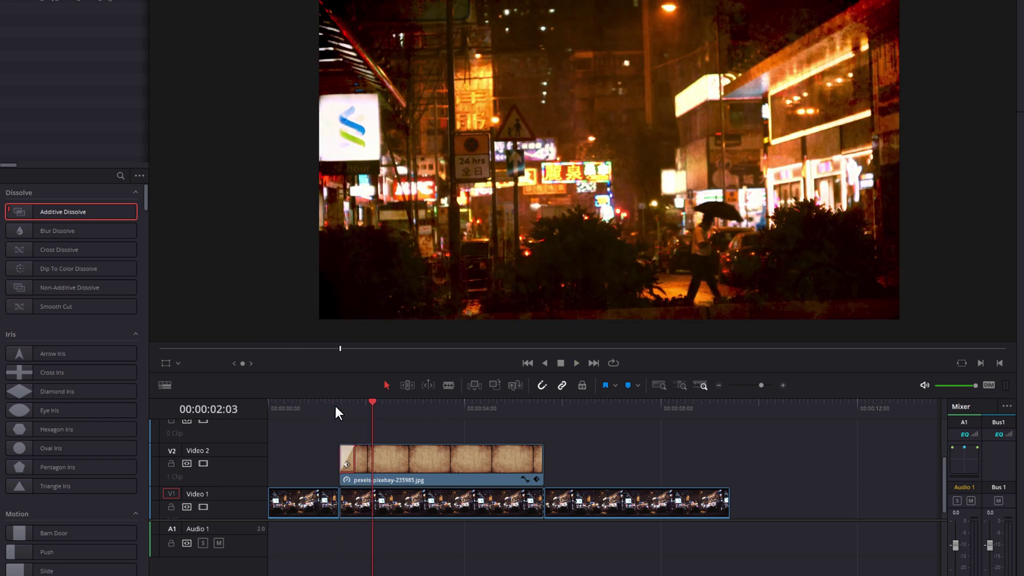
left_click(340, 405)
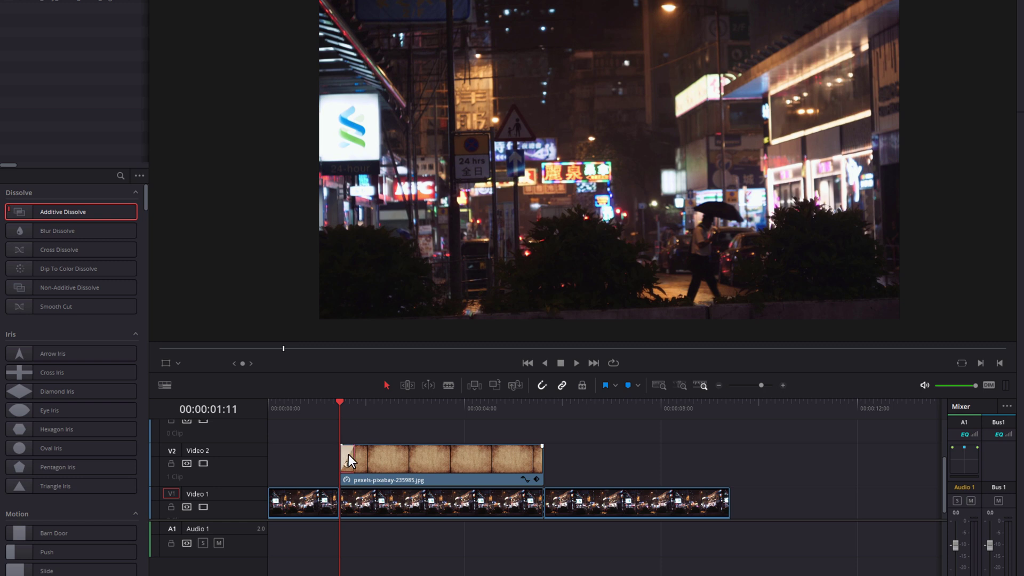
key("alt")
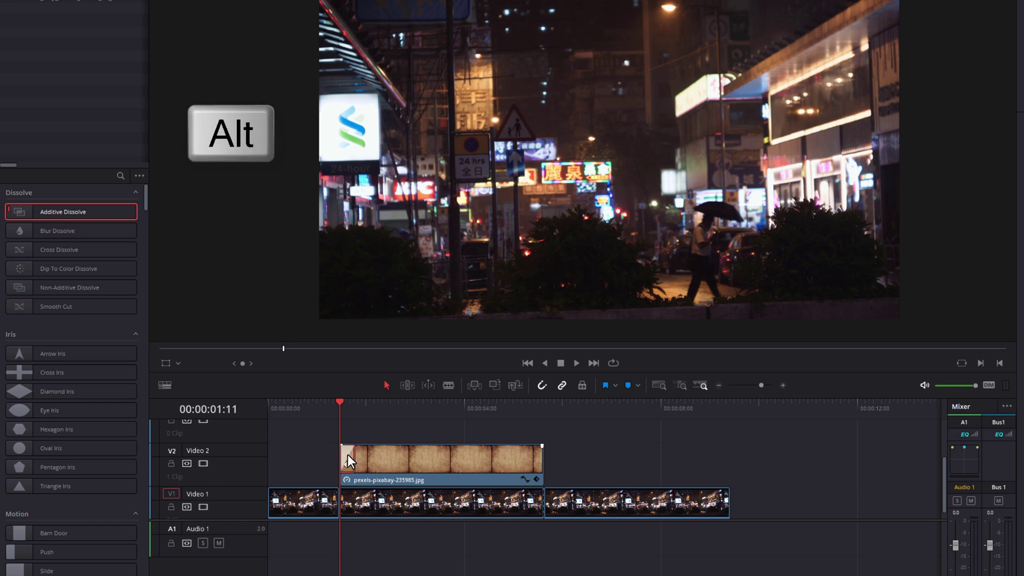
left_click(348, 454, "alt")
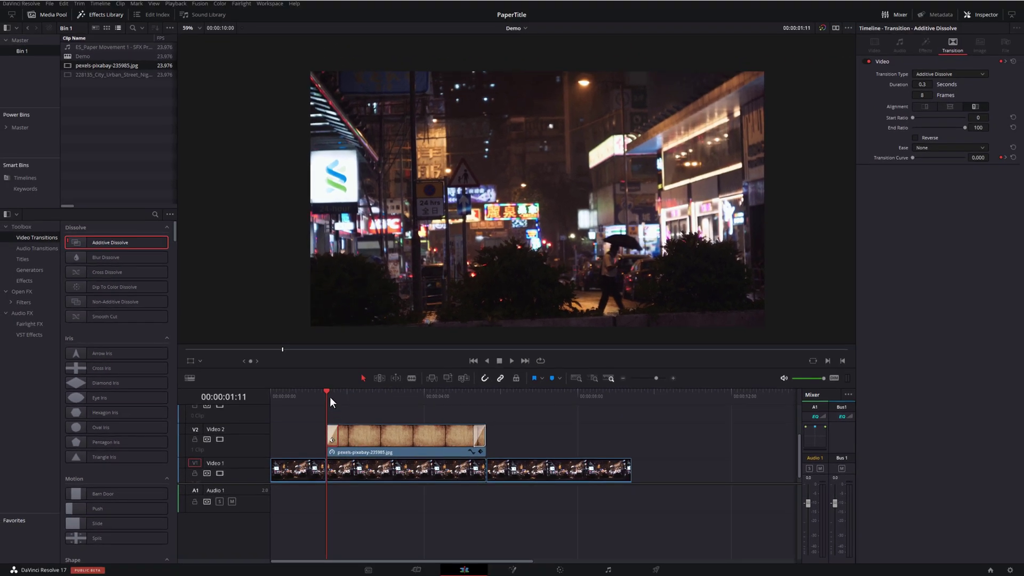
Step: Play back the texture section to preview the Additive Dissolve fades
key("space")
left_click(465, 397)
key("space")
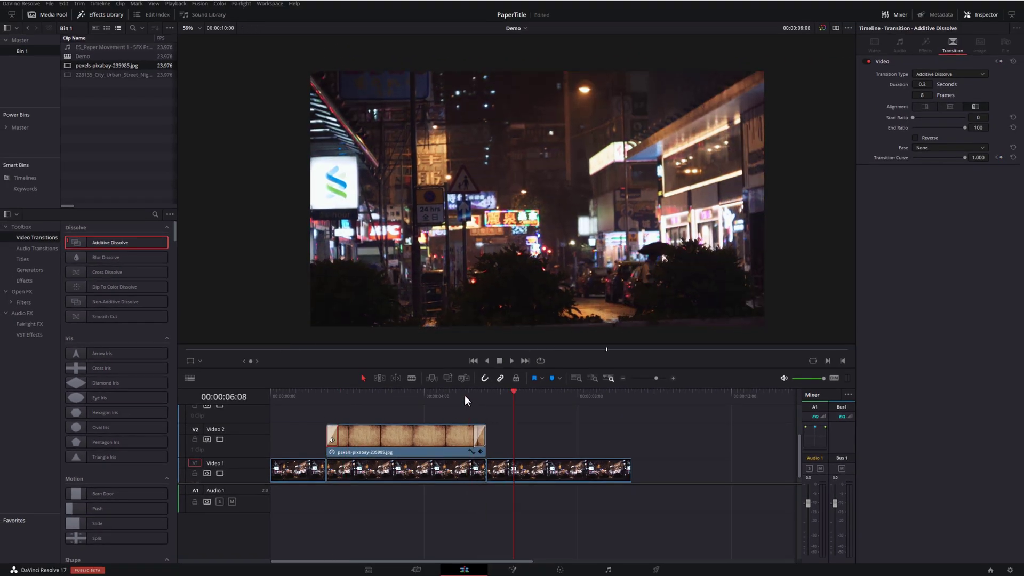
left_click(309, 396)
key("space")
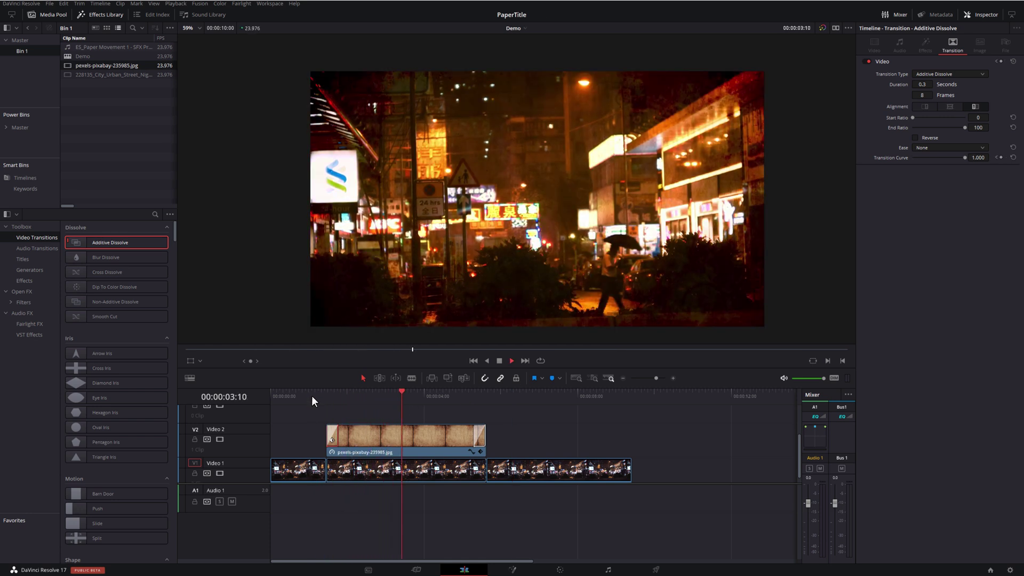
key("space")
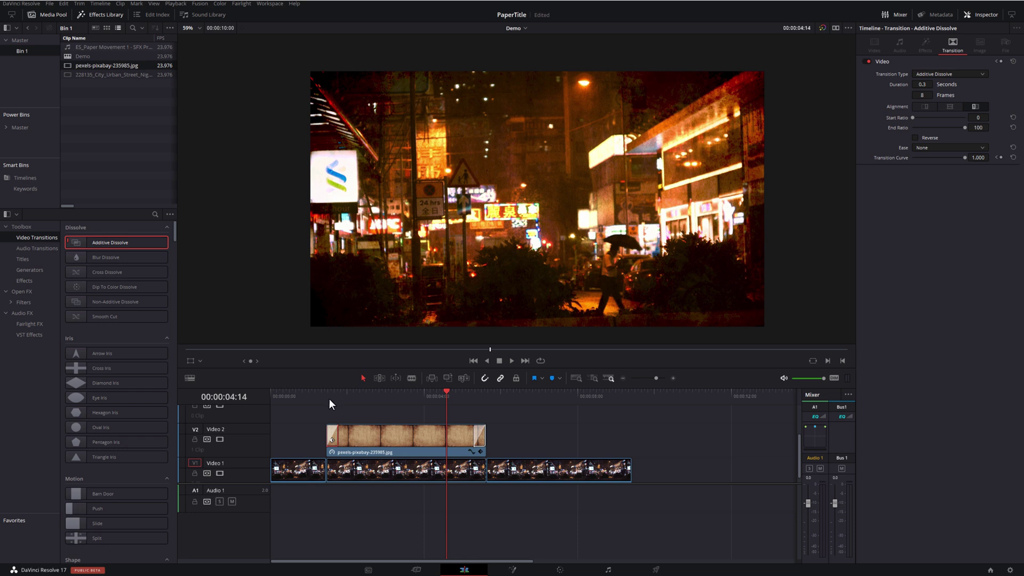
Step: Keyframe the middle city clip's transform at 01:11, then set Zoom 1.080 and Rotation 2.300 at 01:19
scroll(355, 462, "down", 1)
left_click(351, 463)
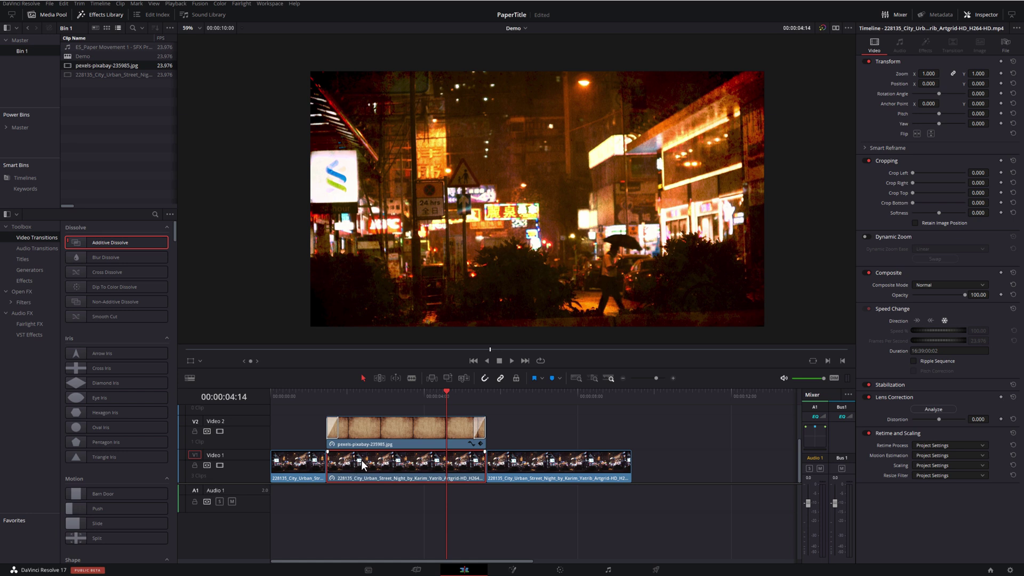
left_click_drag(447, 391, 328, 394)
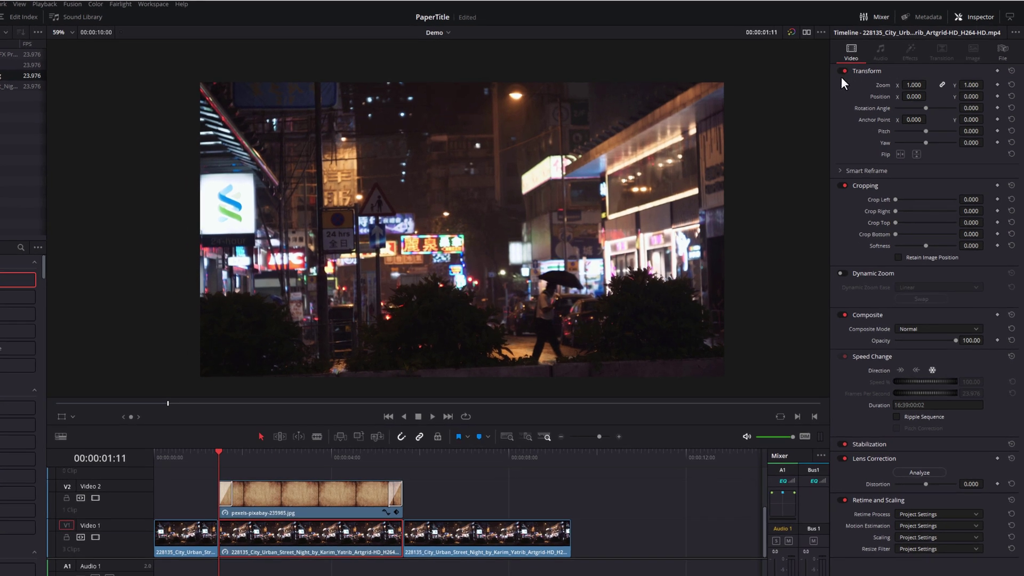
left_click(996, 70)
left_click_drag(218, 458, 234, 458)
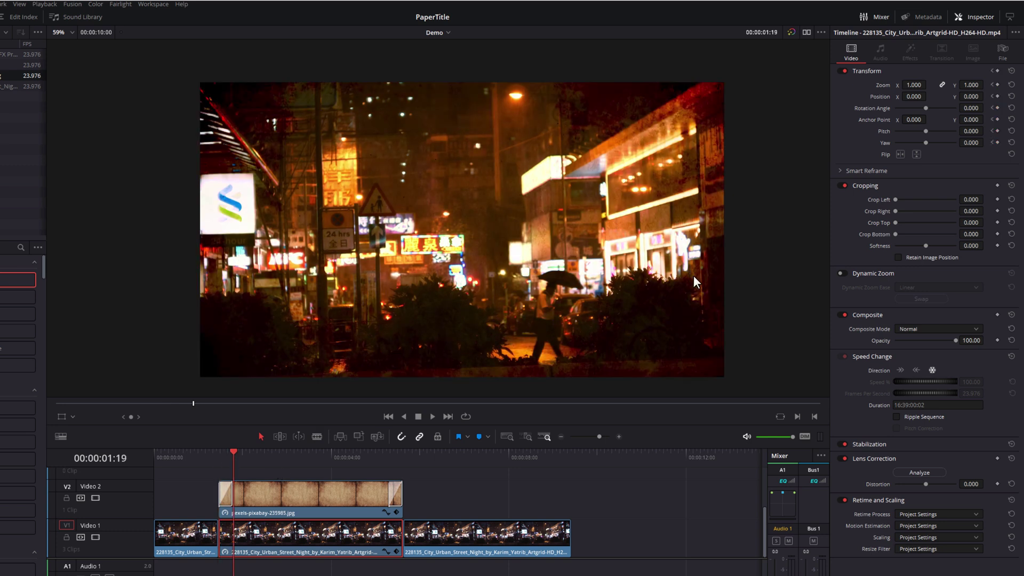
left_click_drag(913, 84, 976, 108)
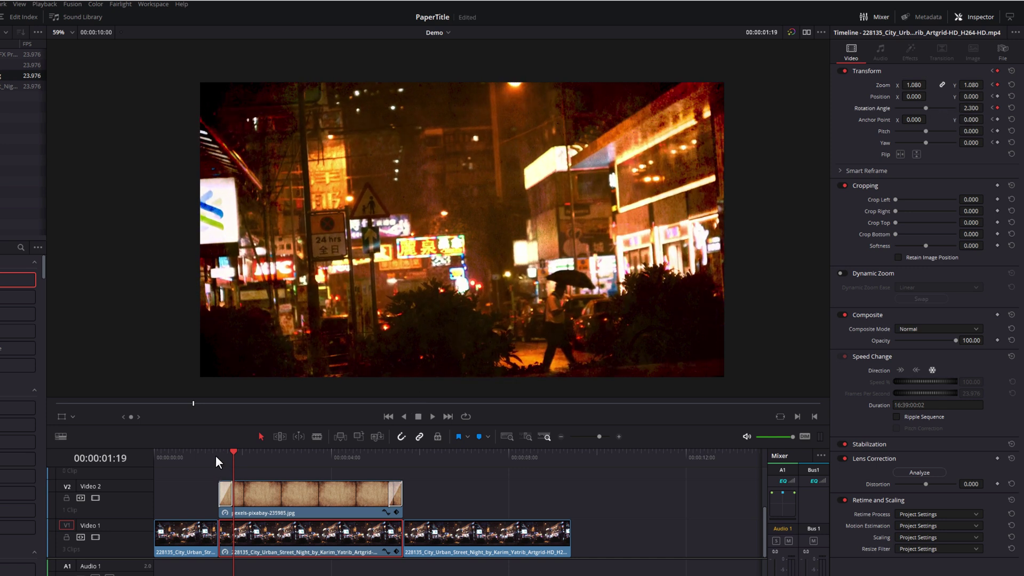
Step: Play back the zoom and rotation animation from about 01:01
left_click(200, 457)
key("space")
left_click(199, 457)
left_click(200, 458)
left_click(199, 459)
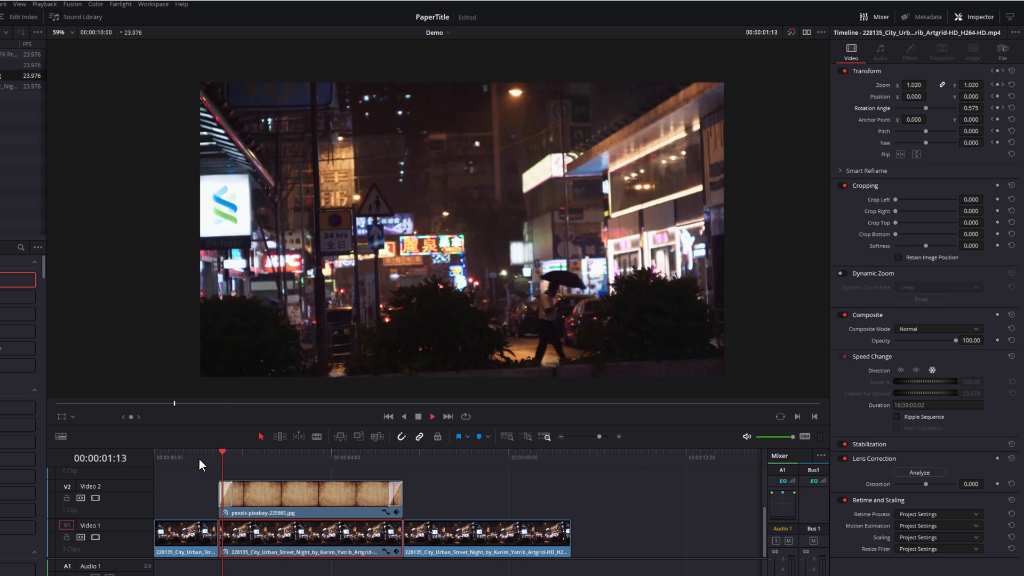
key("space")
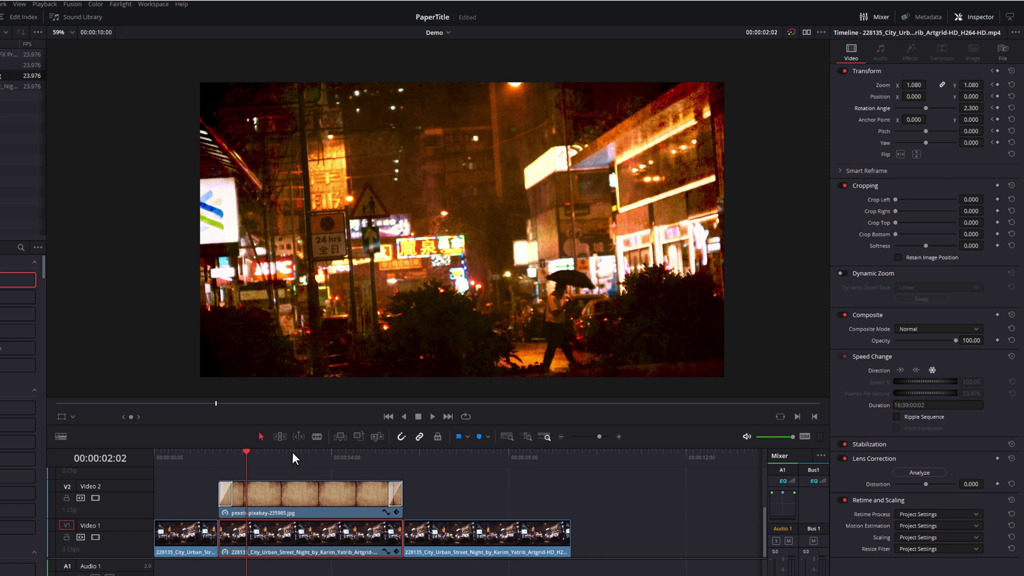
Step: Keyframe the transform at 05:07, then set Zoom and Rotation Angle to 1 at 05:15
left_click_drag(245, 454, 388, 455)
left_click(996, 71)
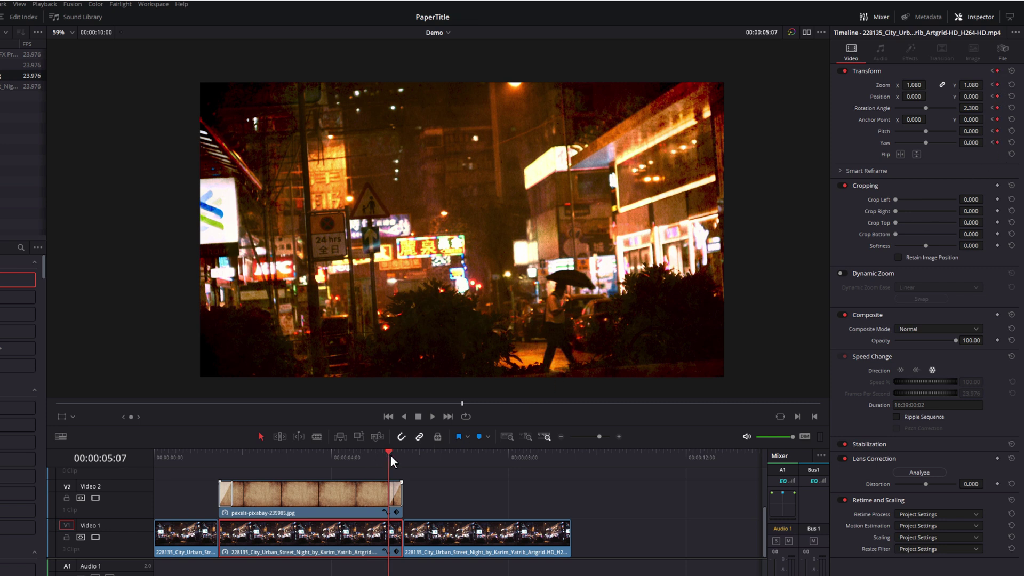
left_click_drag(390, 455, 396, 454)
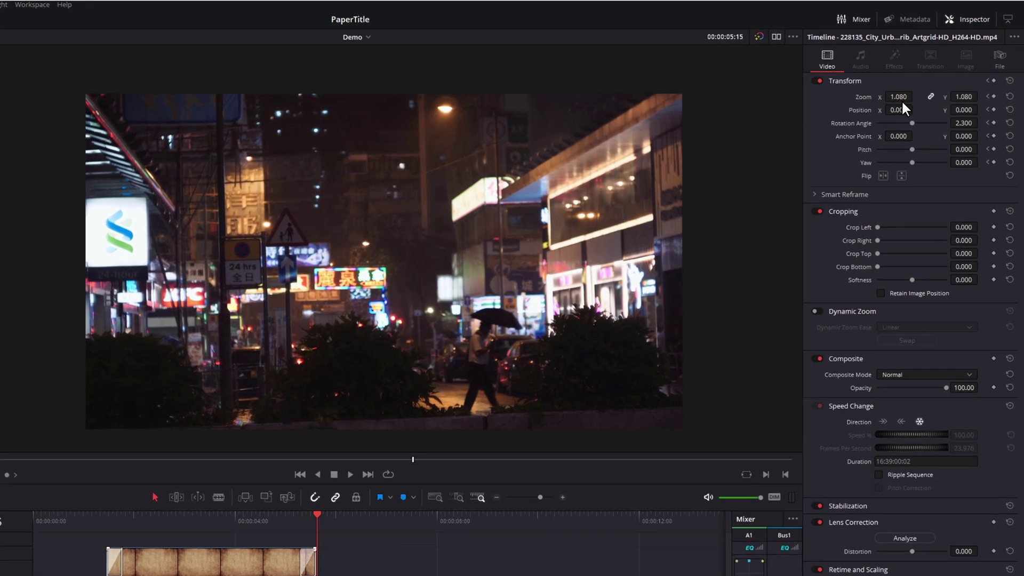
left_click(901, 100)
type("1")
key("Return")
left_click(962, 123)
type("1")
key("Return")
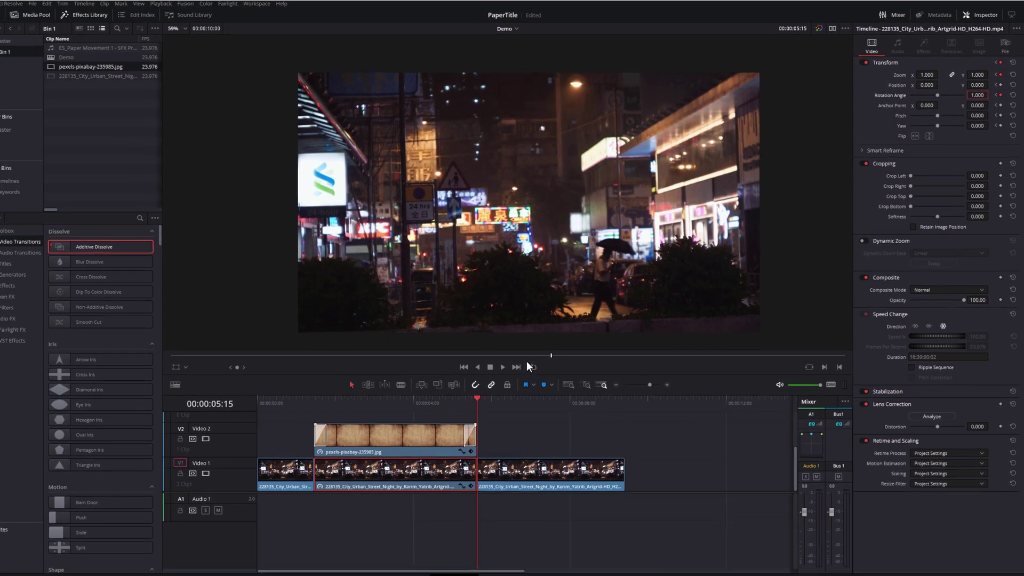
left_click(312, 396)
key("space")
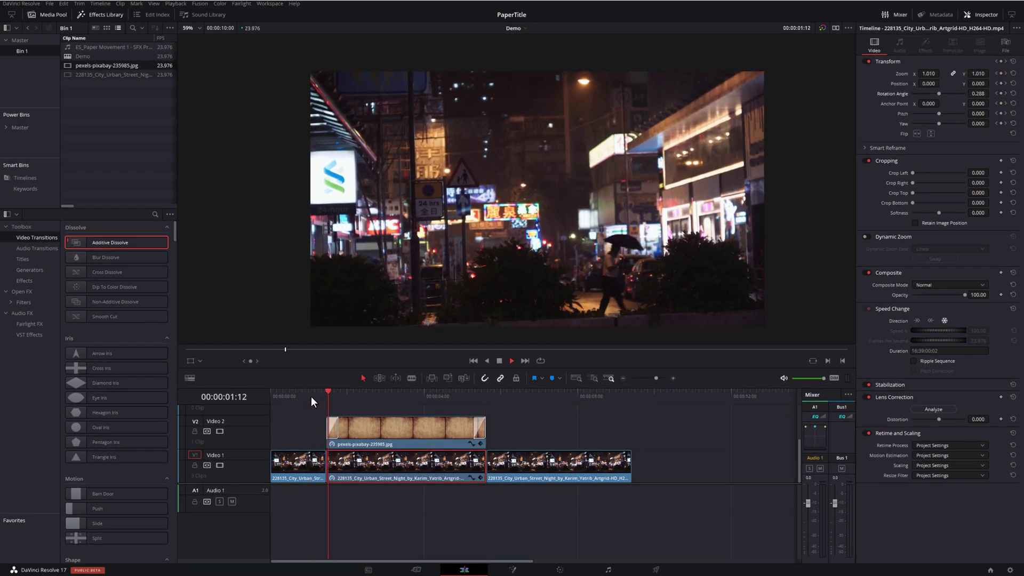